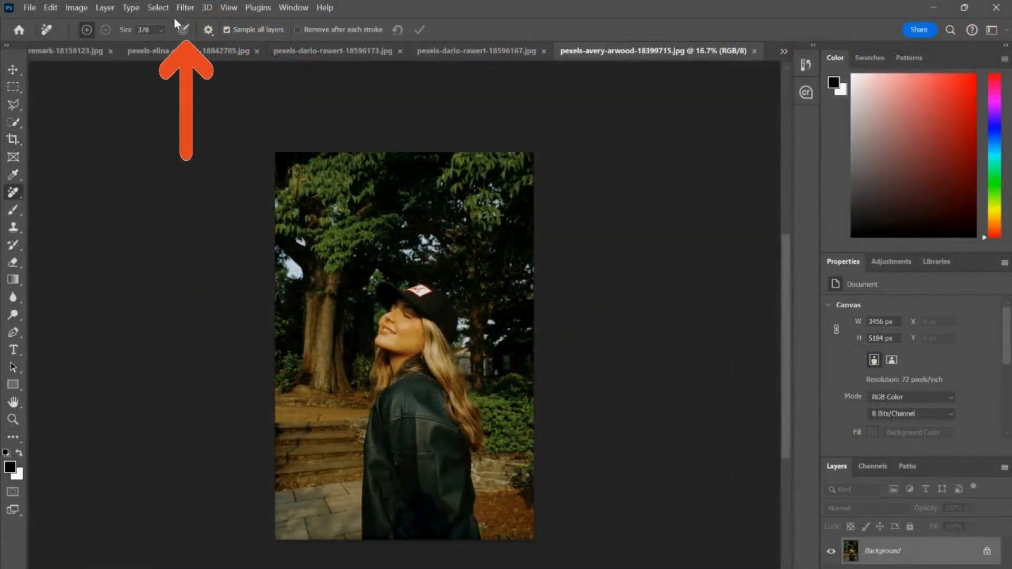
Step: Open the portrait of the woman in the cap in the Camera Raw Filter and turn on Lens Blur
{"action": "left_click", "coordinate": [185, 8]}
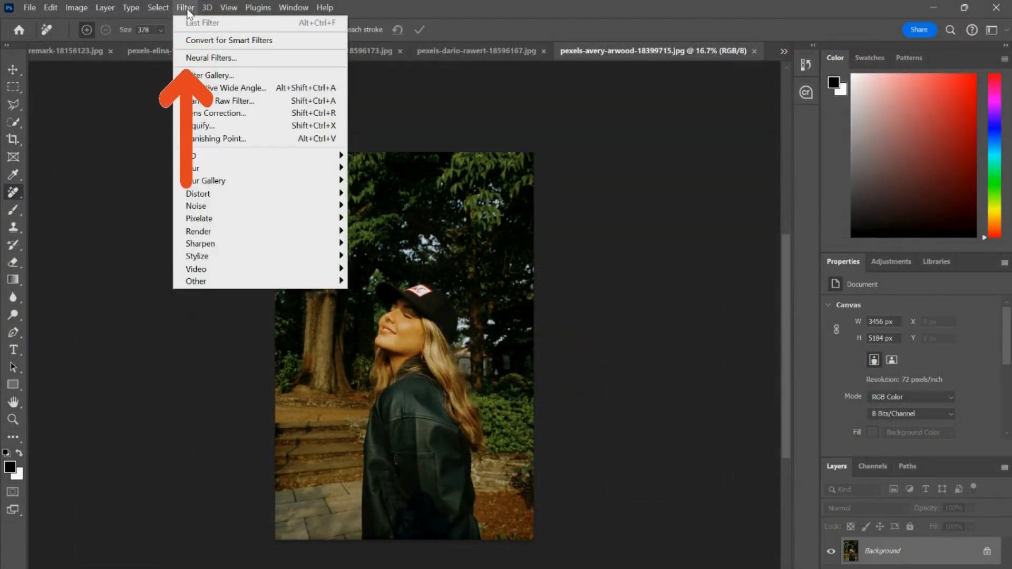
{"action": "left_click", "coordinate": [219, 100]}
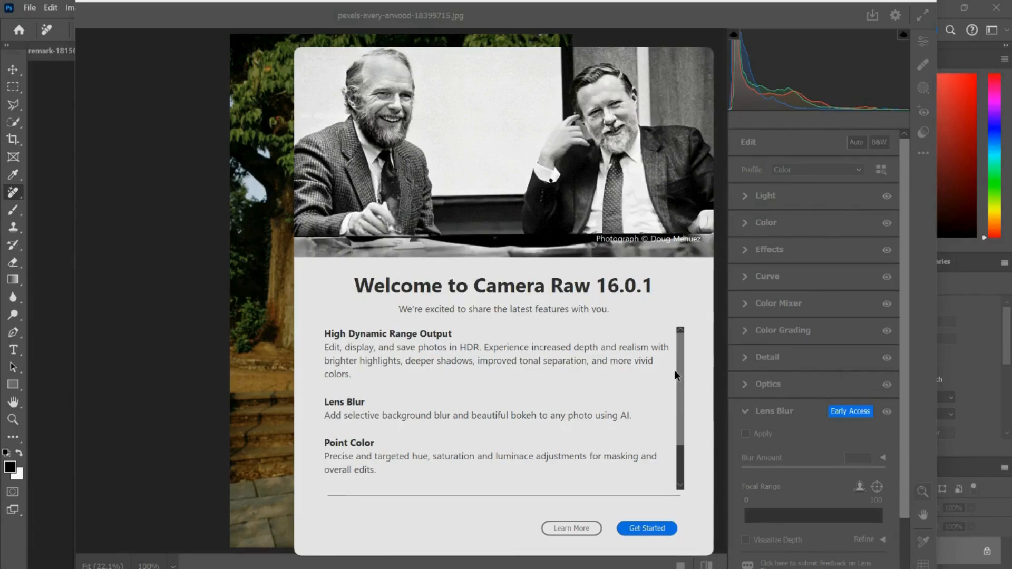
{"action": "left_click_drag", "start_coordinate": [679, 372], "coordinate": [691, 407]}
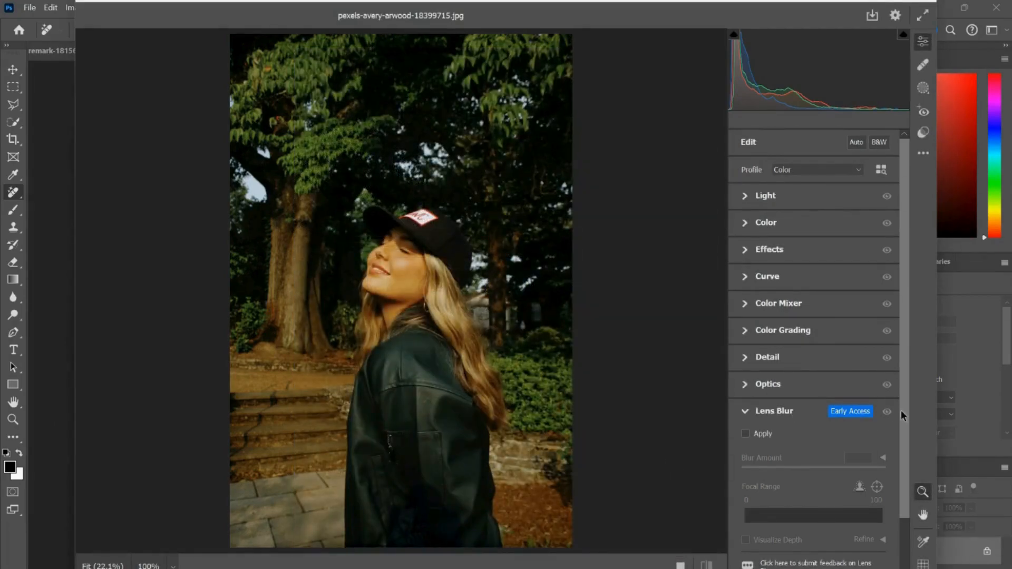
{"action": "left_click_drag", "start_coordinate": [905, 412], "coordinate": [905, 463]}
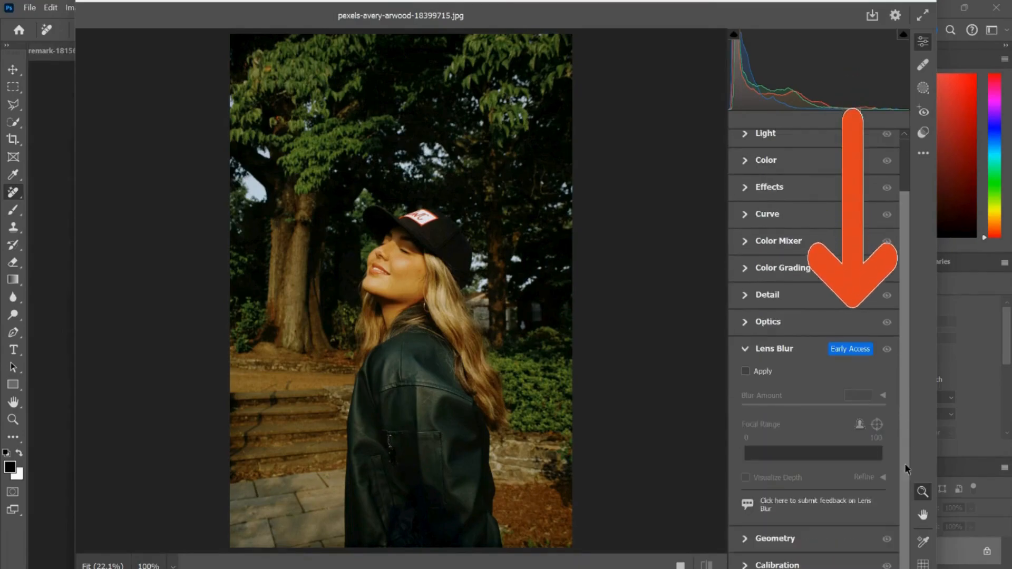
{"action": "left_click", "coordinate": [745, 371]}
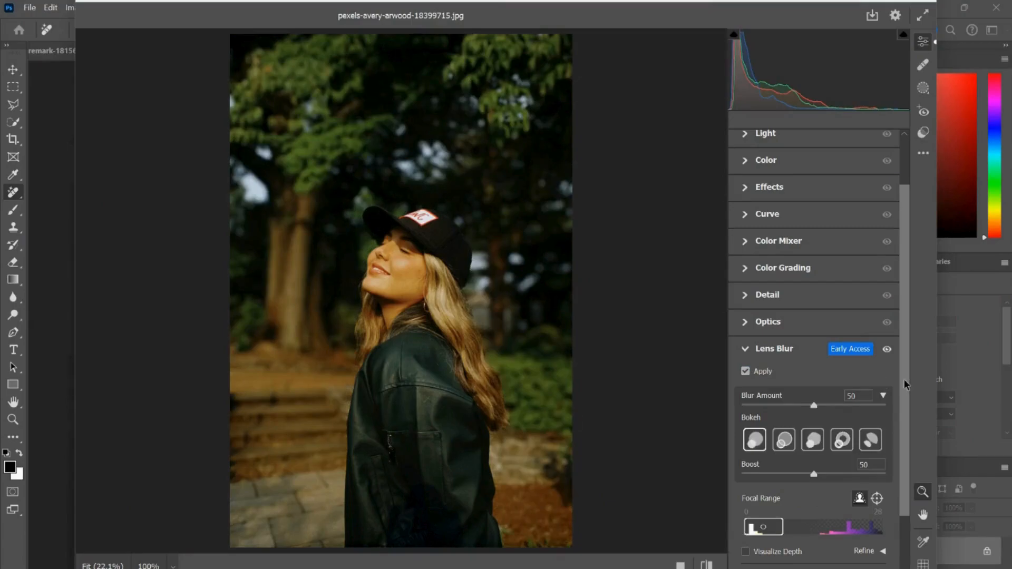
Step: Set the blur amount to 85, compare the bokeh shapes and choose Bubble, keeping the boost at 50
{"action": "scroll", "coordinate": [903, 379], "scroll_direction": "down", "scroll_amount": 1}
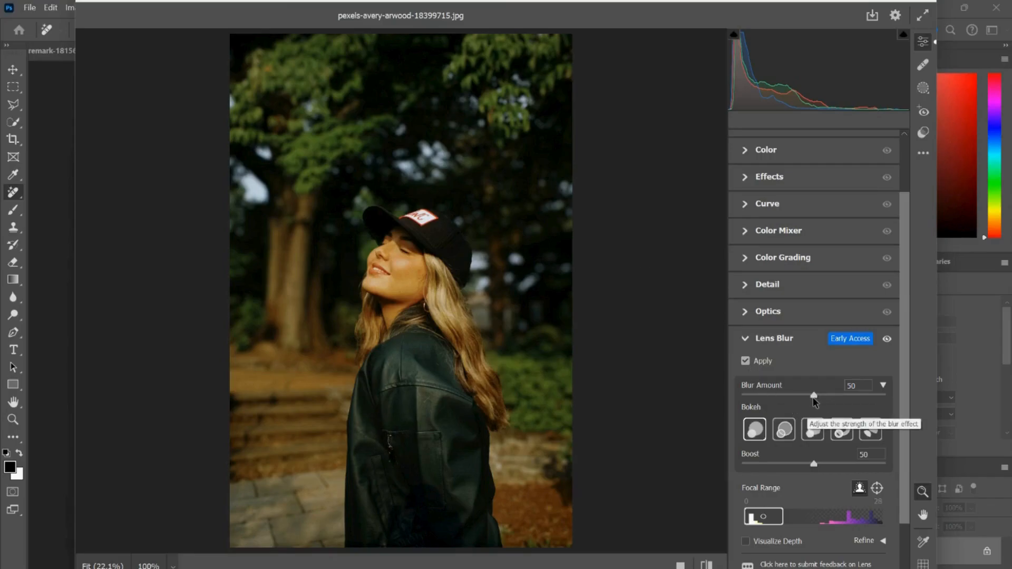
{"action": "left_click_drag", "start_coordinate": [814, 399], "coordinate": [846, 405]}
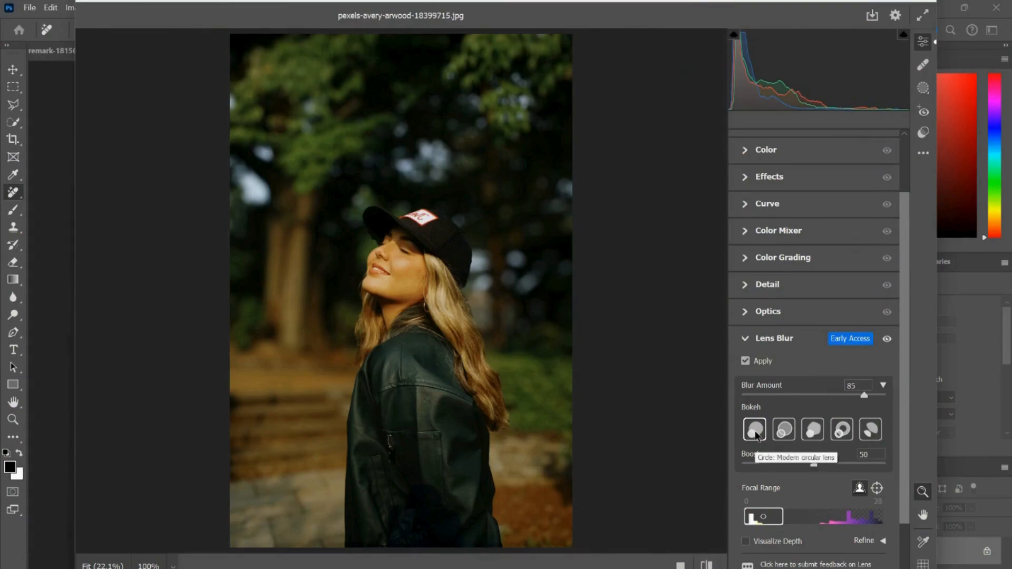
{"action": "left_click", "coordinate": [782, 435]}
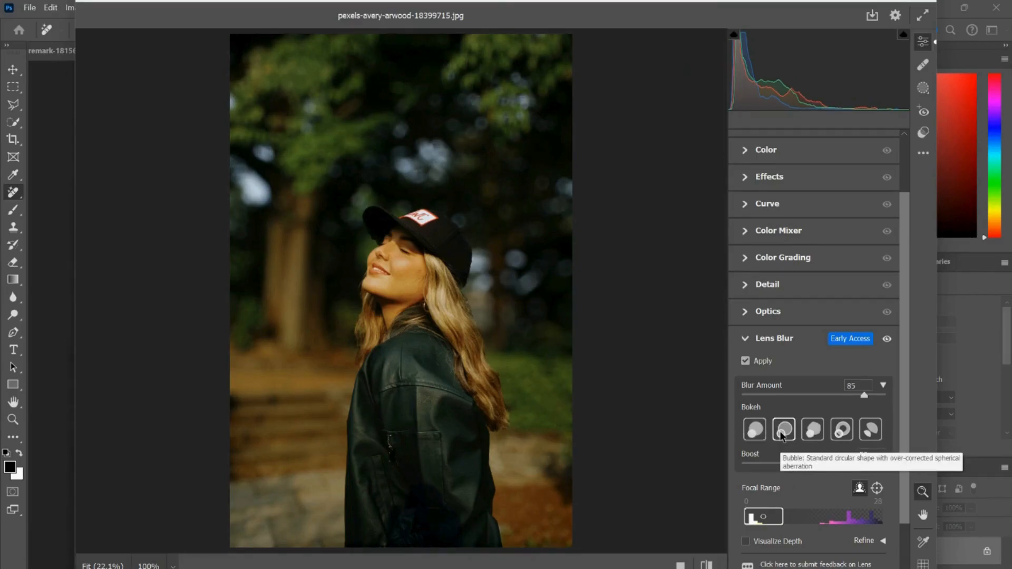
{"action": "left_click", "coordinate": [810, 435]}
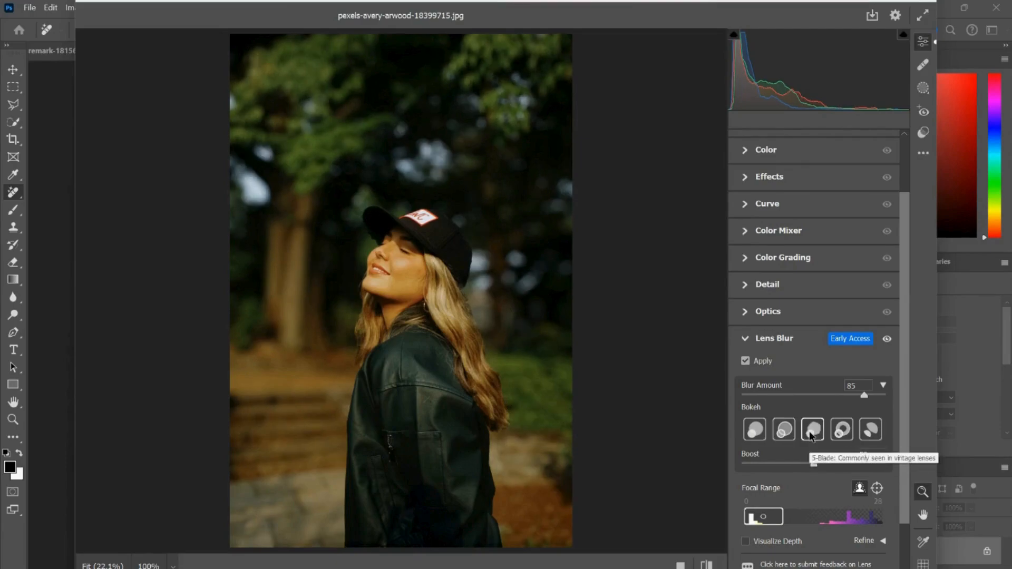
{"action": "left_click", "coordinate": [842, 433]}
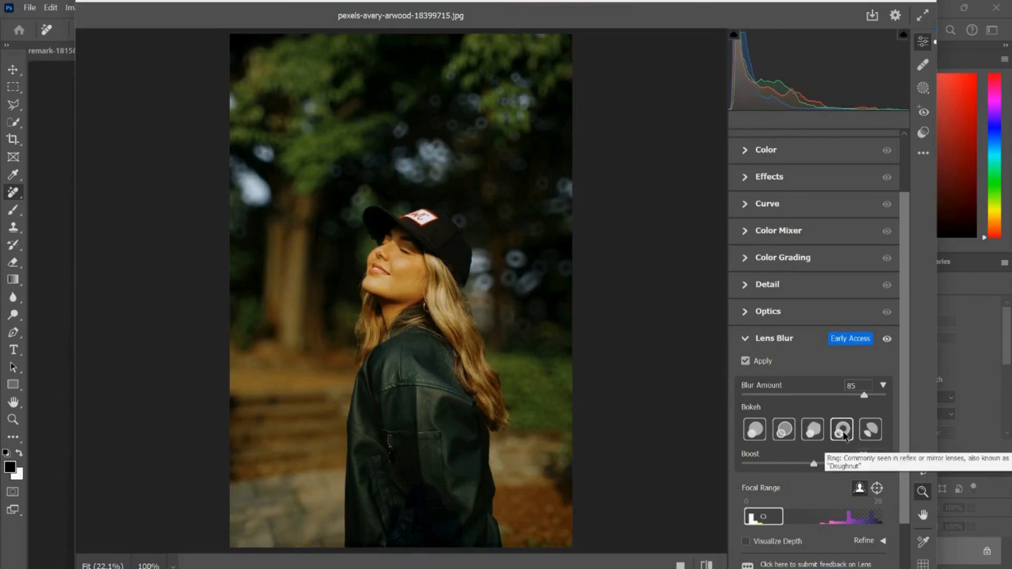
{"action": "left_click", "coordinate": [871, 431]}
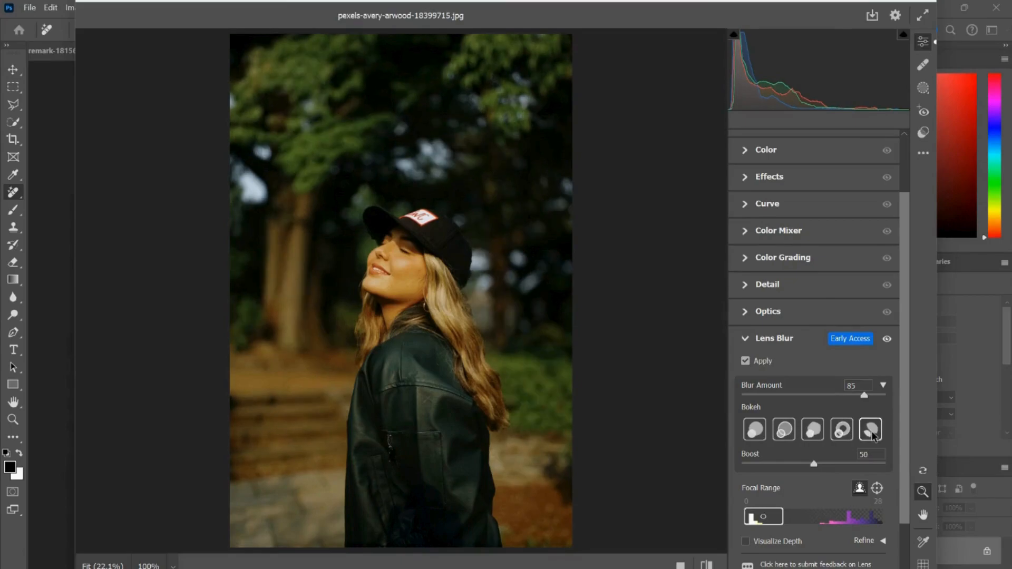
{"action": "left_click", "coordinate": [784, 436]}
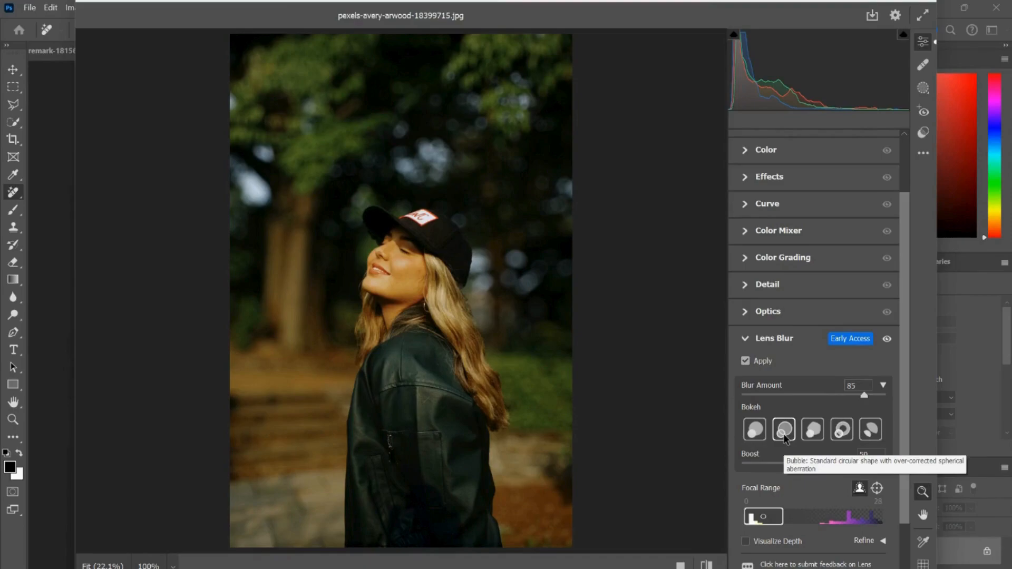
{"action": "left_click_drag", "start_coordinate": [814, 466], "coordinate": [825, 471]}
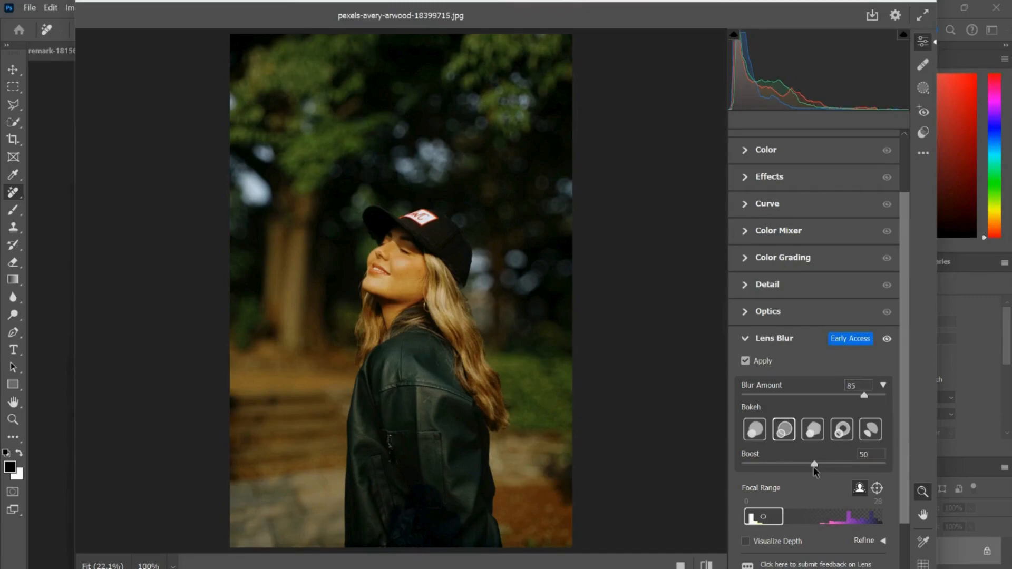
Step: Set the focal range with Subject Focus and preview the depth map, leaving Visualize Depth off
{"action": "left_click_drag", "start_coordinate": [905, 456], "coordinate": [903, 483]}
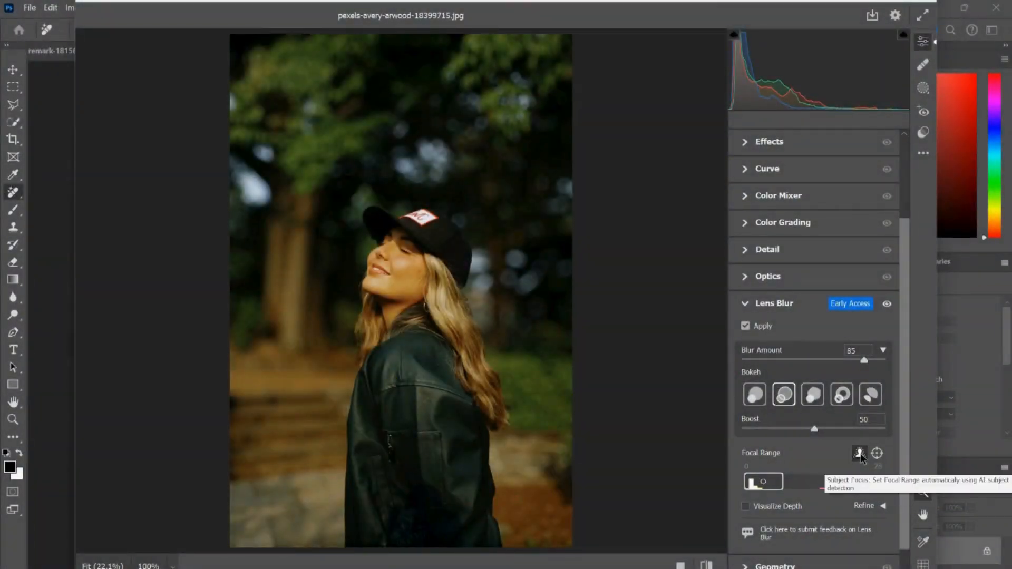
{"action": "left_click", "coordinate": [859, 454]}
{"action": "left_click", "coordinate": [745, 507]}
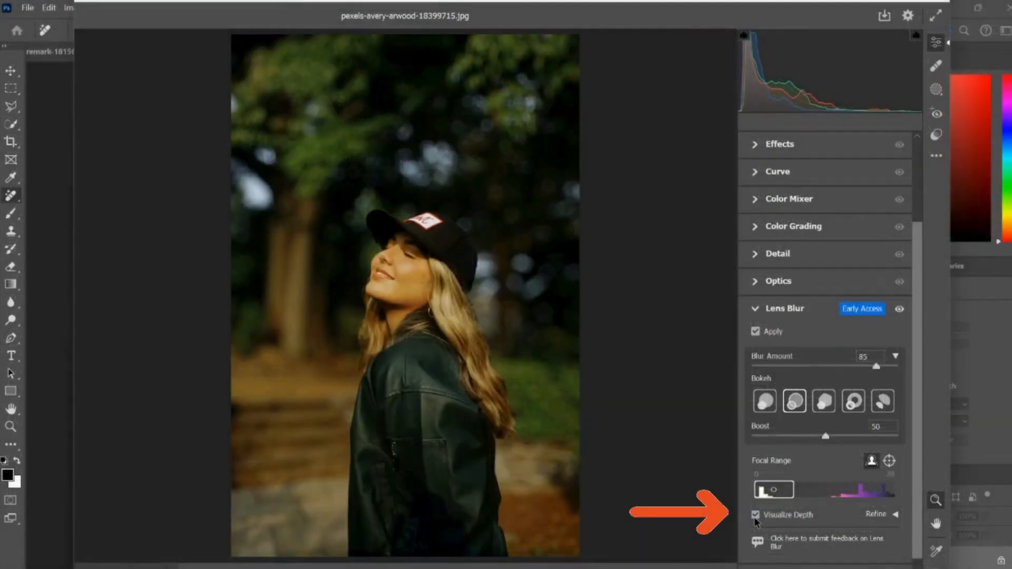
{"action": "left_click", "coordinate": [747, 506]}
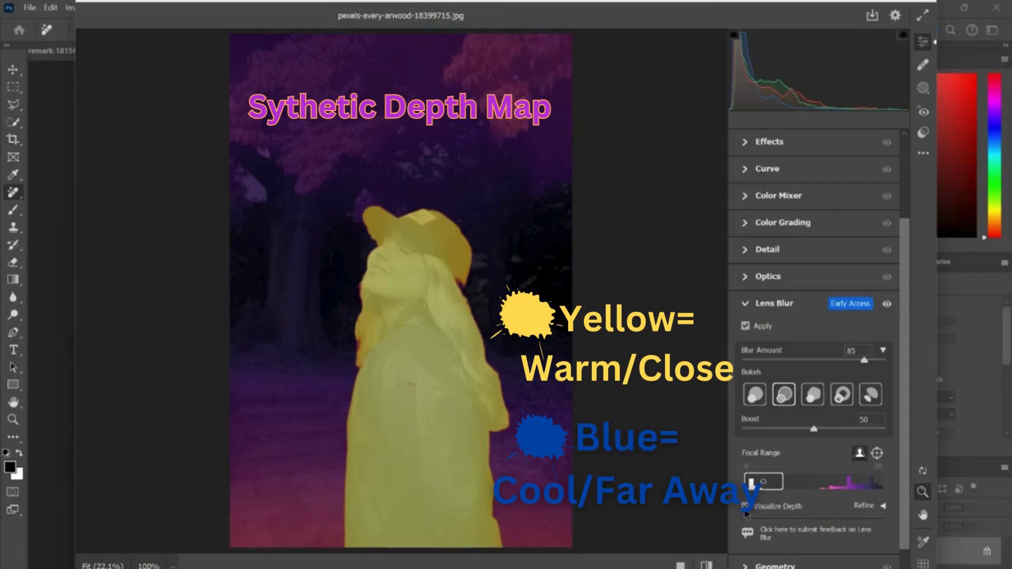
{"action": "left_click", "coordinate": [746, 506]}
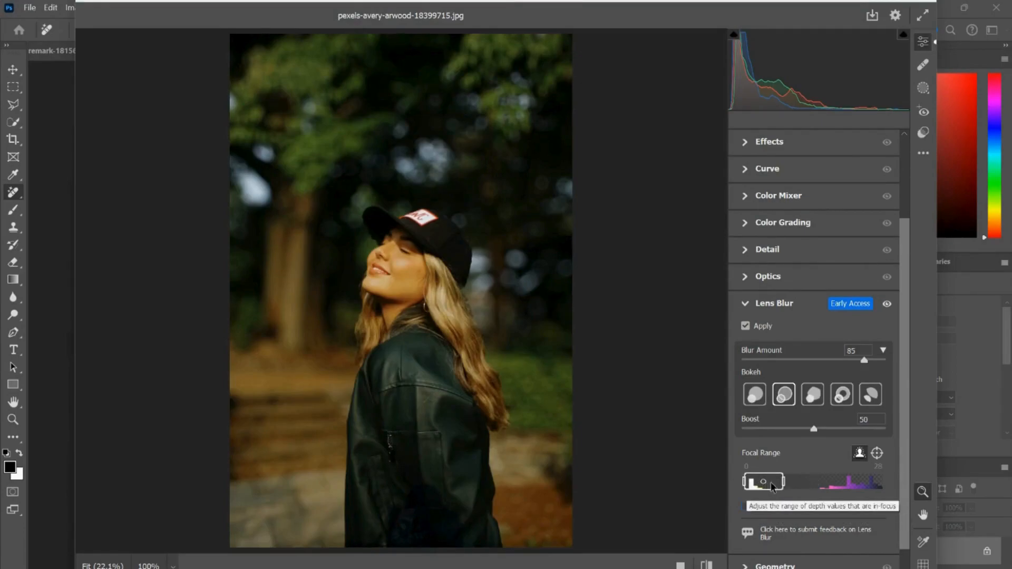
Step: Widen the focal range to bring more of the background into focus, and narrow it back around the subject
{"action": "left_click_drag", "start_coordinate": [783, 485], "coordinate": [827, 485]}
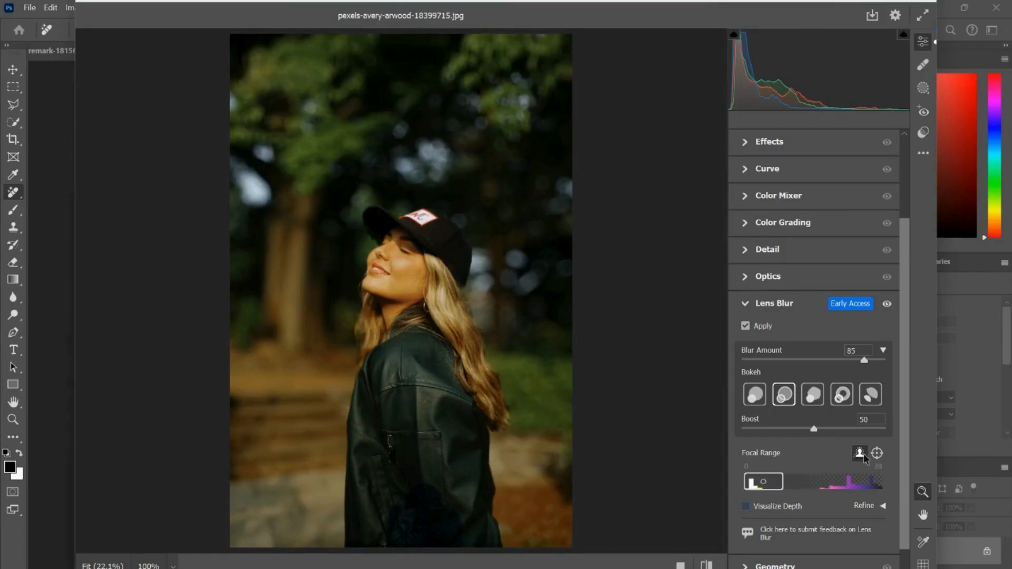
{"action": "left_click_drag", "start_coordinate": [783, 481], "coordinate": [826, 485]}
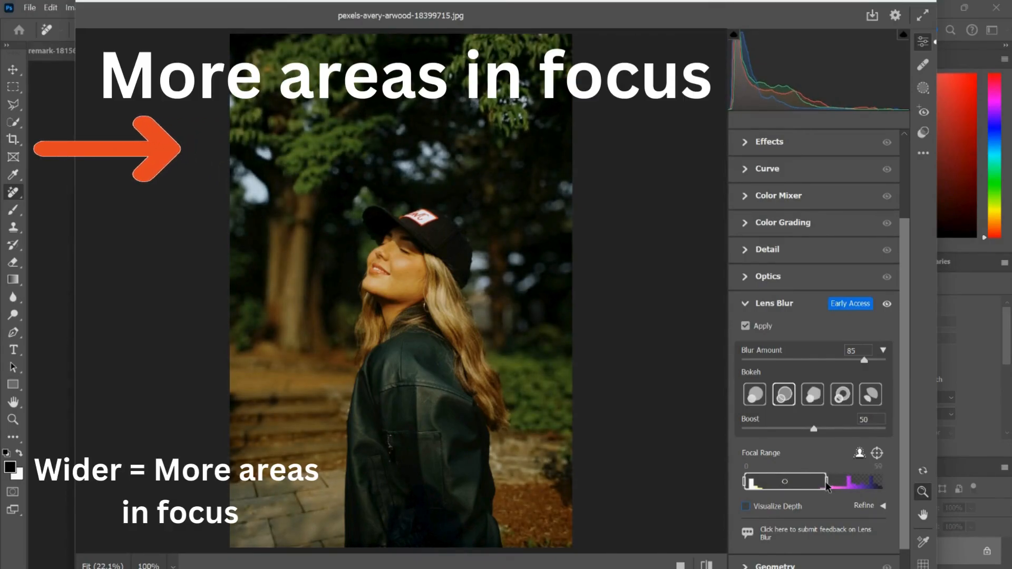
{"action": "left_click_drag", "start_coordinate": [826, 486], "coordinate": [776, 487]}
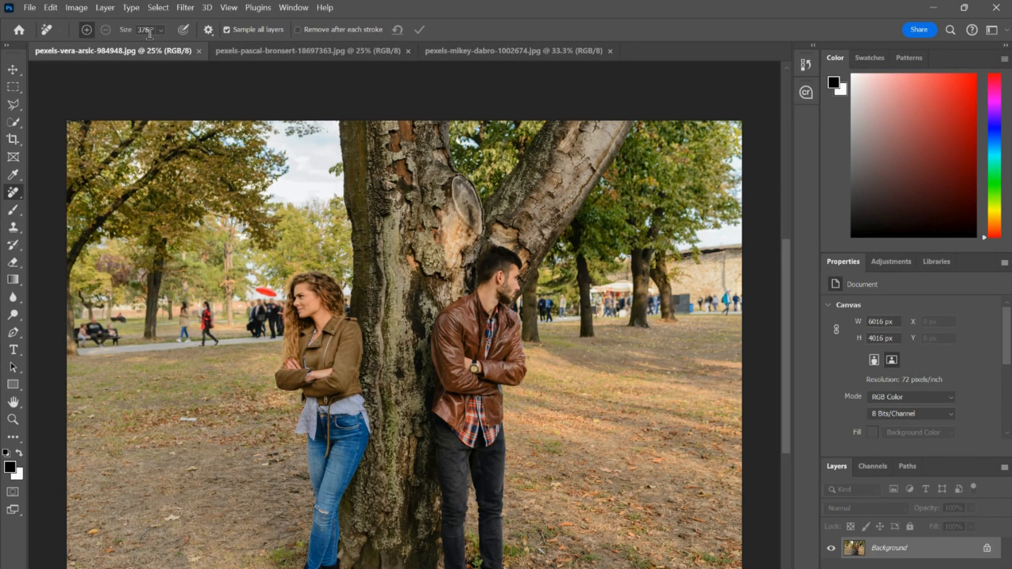
Step: Open the photo of the couple at the tree in the Camera Raw Filter and apply Lens Blur with an amount of 63
{"action": "left_click", "coordinate": [186, 8]}
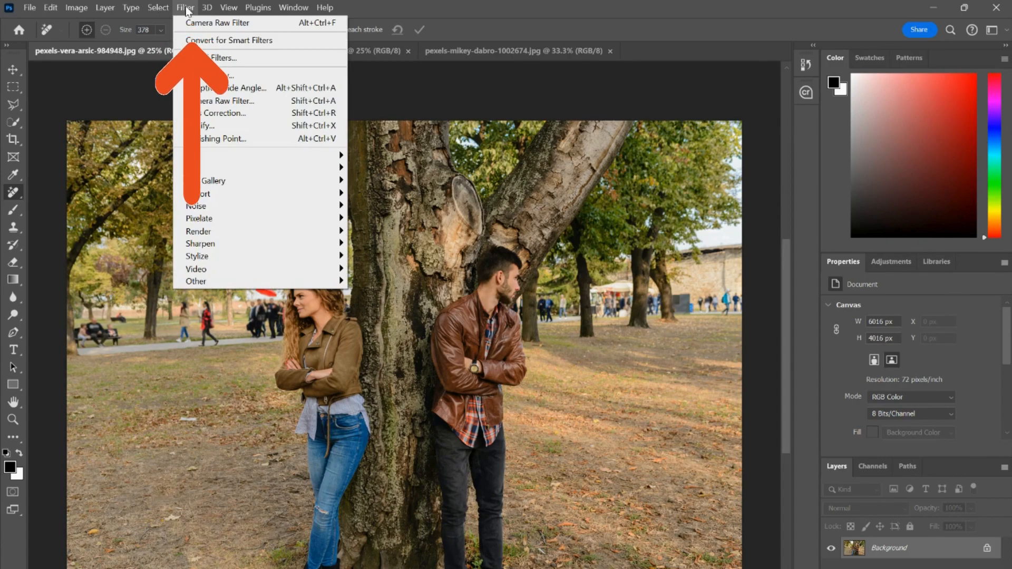
{"action": "mouse_move", "coordinate": [245, 190]}
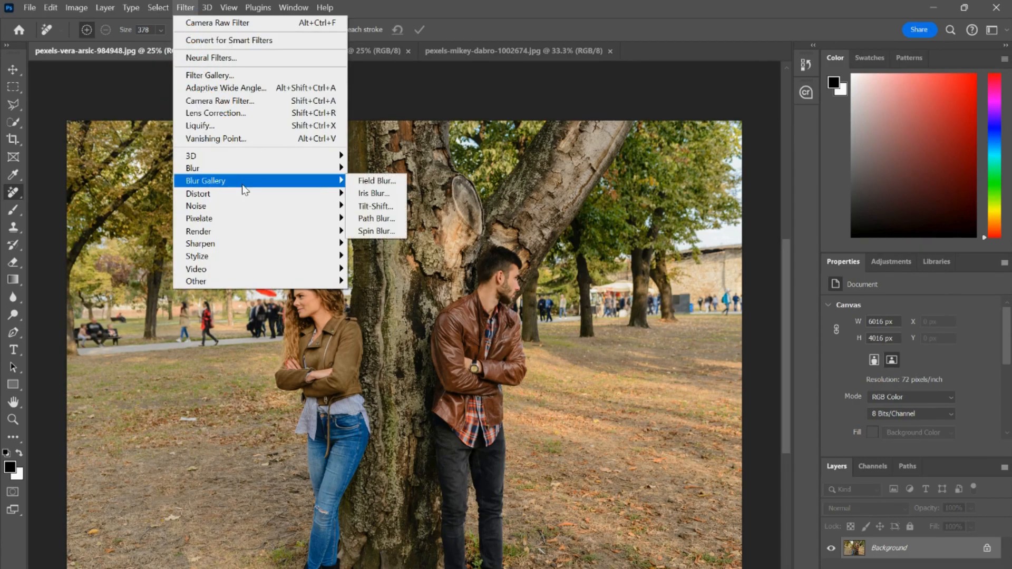
{"action": "left_click", "coordinate": [215, 100]}
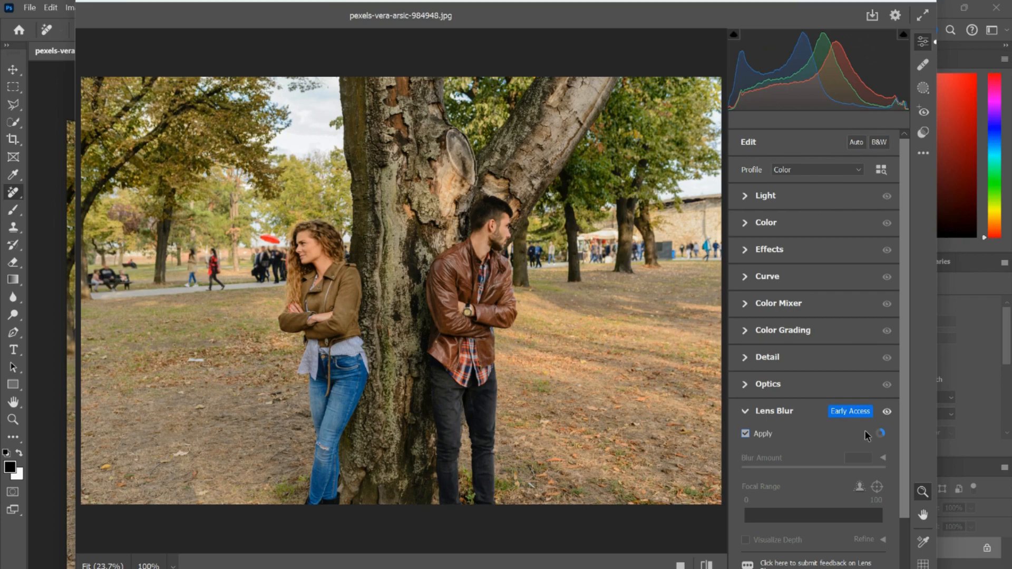
{"action": "left_click_drag", "start_coordinate": [820, 471], "coordinate": [834, 473]}
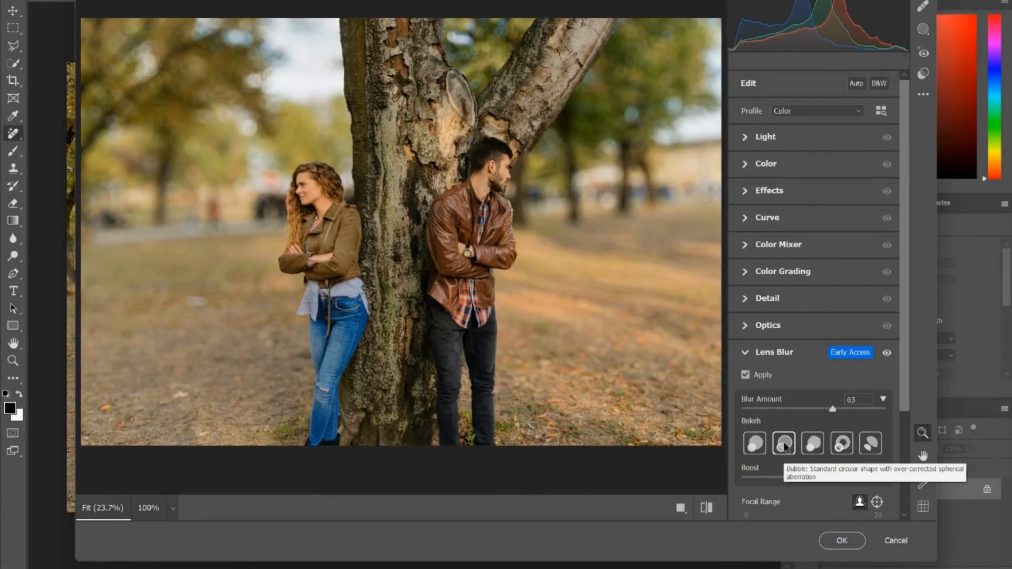
Step: Try the Ring bokeh on the couple photo, settle on Bubble, and apply the filter
{"action": "left_click", "coordinate": [841, 504]}
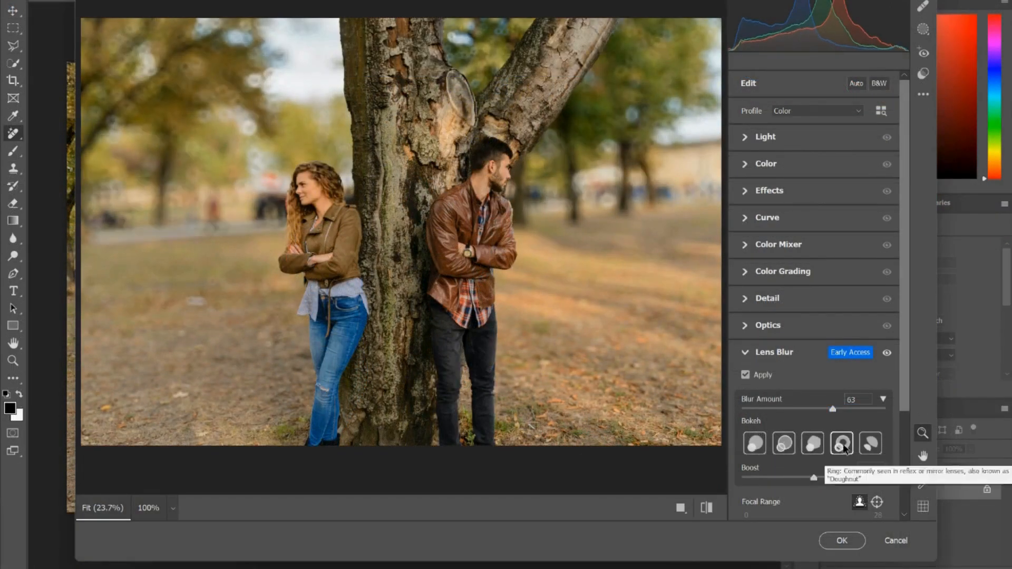
{"action": "left_click", "coordinate": [784, 444]}
{"action": "mouse_move", "coordinate": [815, 479]}
{"action": "left_mouse_down"}
{"action": "mouse_move", "coordinate": [824, 479]}
{"action": "mouse_move", "coordinate": [815, 479]}
{"action": "left_mouse_up"}
{"action": "scroll", "coordinate": [817, 464], "scroll_direction": "down", "scroll_amount": 1}
{"action": "left_click", "coordinate": [842, 542]}
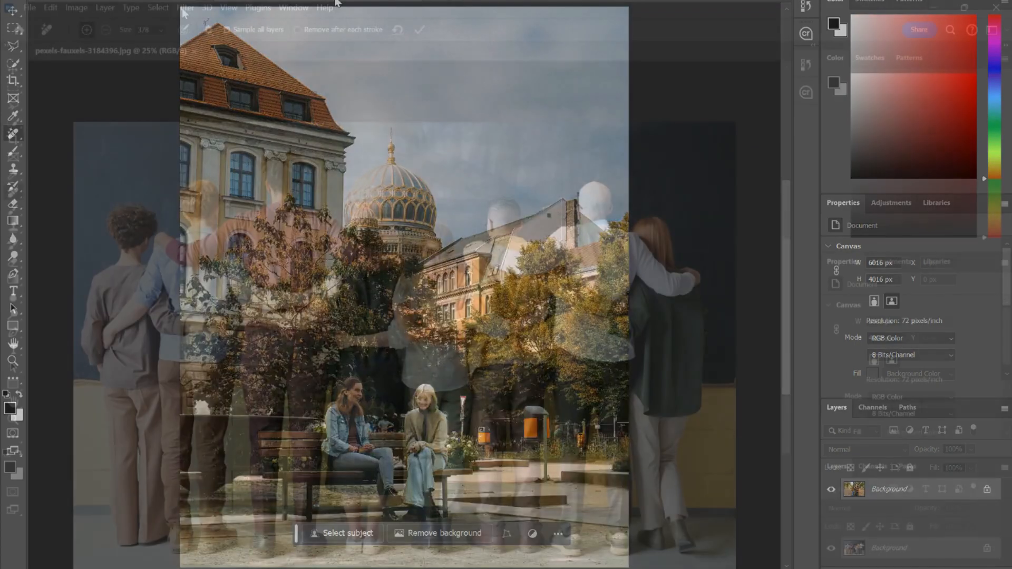
Step: Open the group photo in front of the blackboard in the Camera Raw Filter and apply Lens Blur with an amount of 60
{"action": "left_click", "coordinate": [185, 7]}
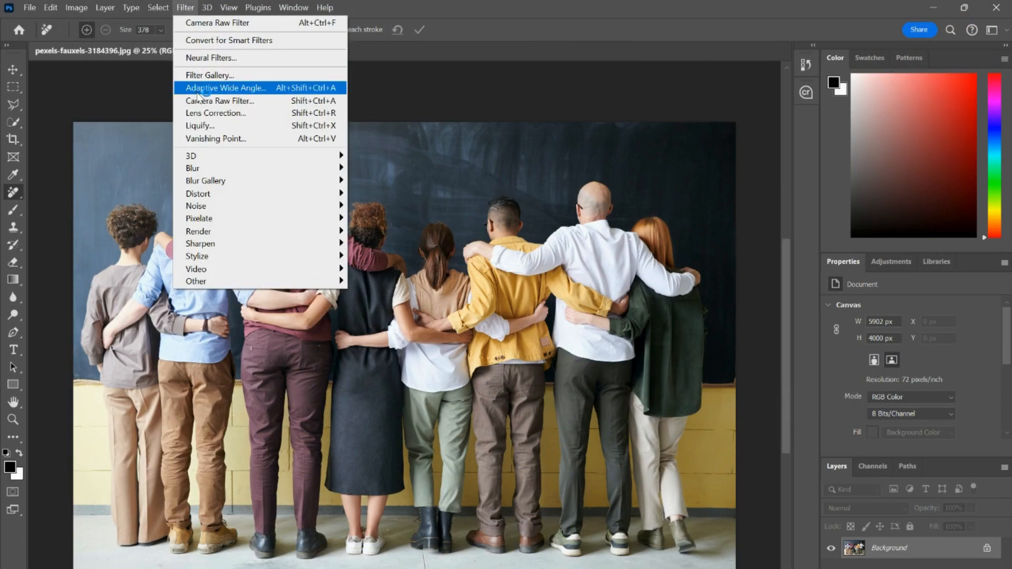
{"action": "left_click", "coordinate": [216, 101]}
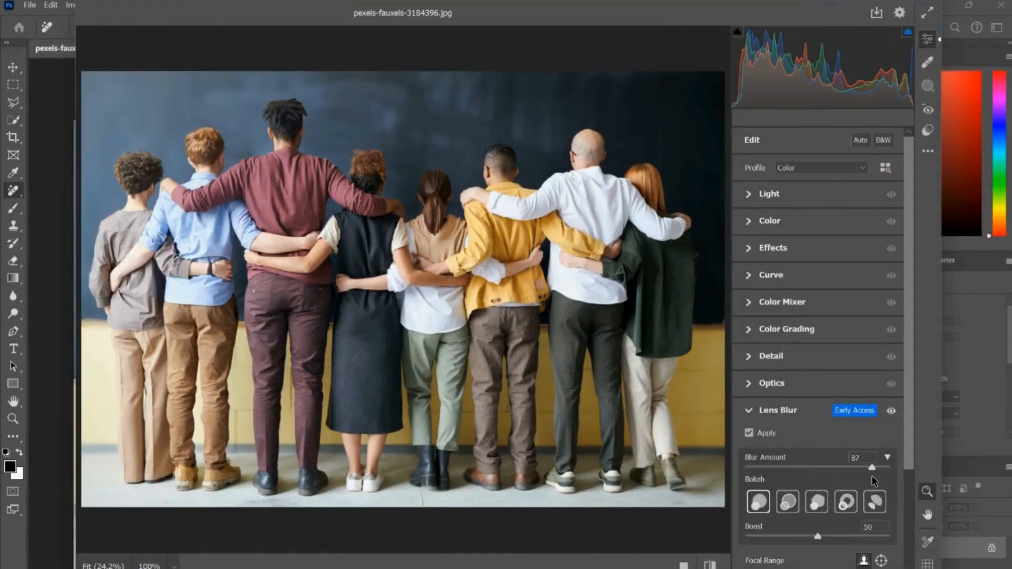
{"action": "left_click_drag", "start_coordinate": [871, 469], "coordinate": [832, 472]}
Step: Compare bokeh shapes on the group photo and choose Ring, with the boost at 100 and the blur amount at 54
{"action": "left_click", "coordinate": [794, 508]}
{"action": "left_click", "coordinate": [820, 508]}
{"action": "left_click", "coordinate": [850, 508]}
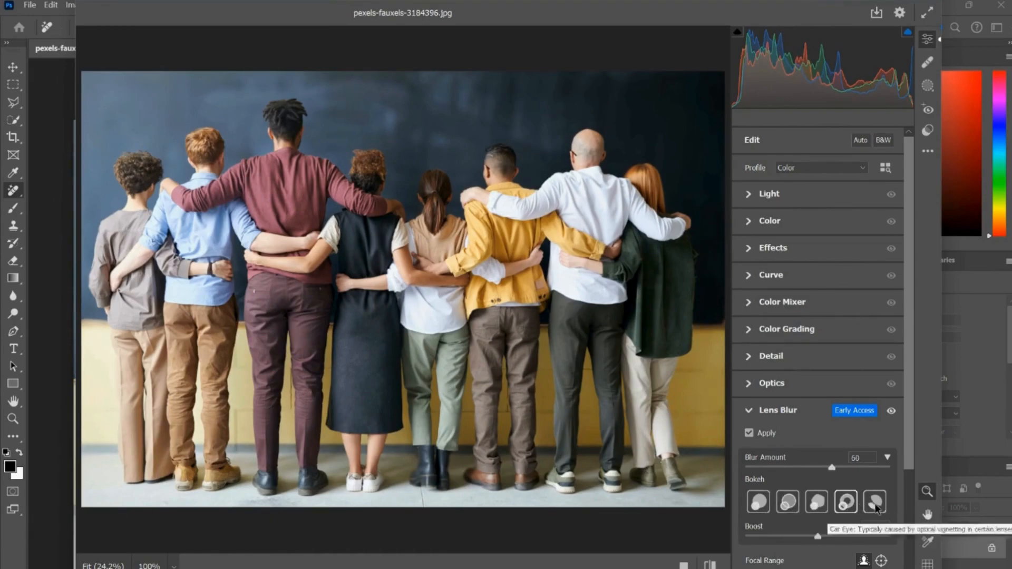
{"action": "scroll", "coordinate": [844, 521], "scroll_direction": "down", "scroll_amount": 1}
{"action": "left_click_drag", "start_coordinate": [817, 524], "coordinate": [862, 517]}
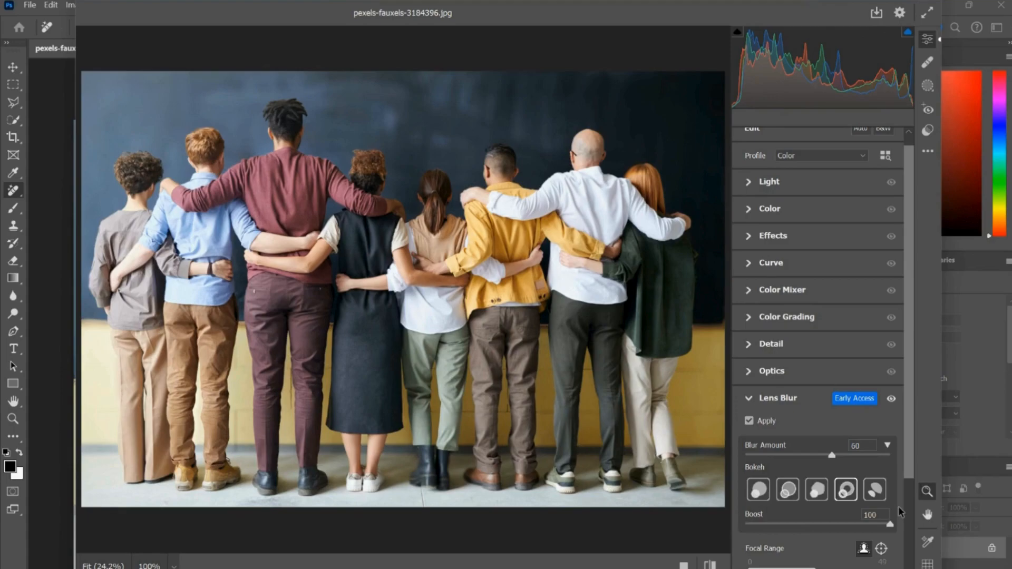
{"action": "left_click_drag", "start_coordinate": [832, 455], "coordinate": [825, 460]}
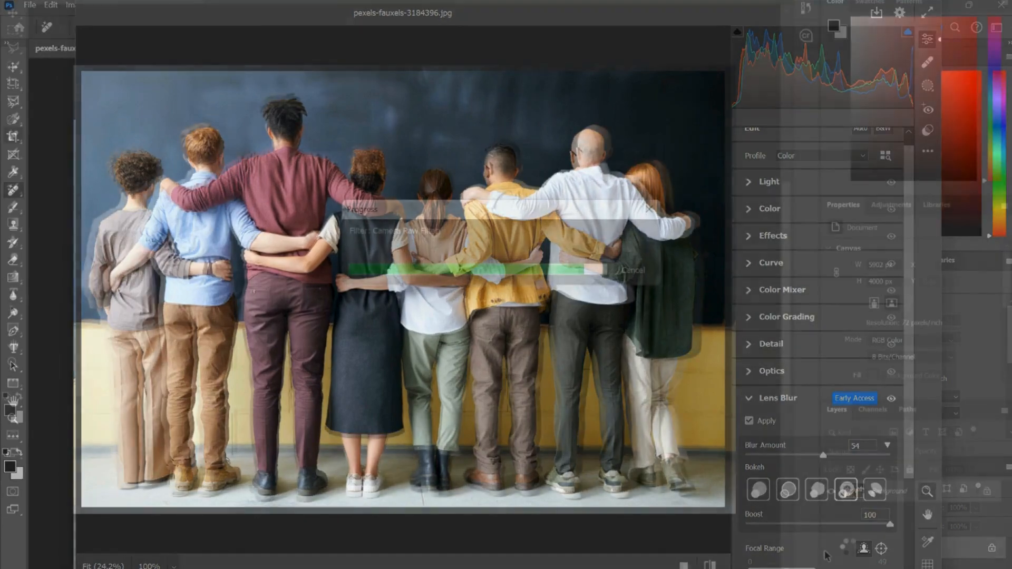